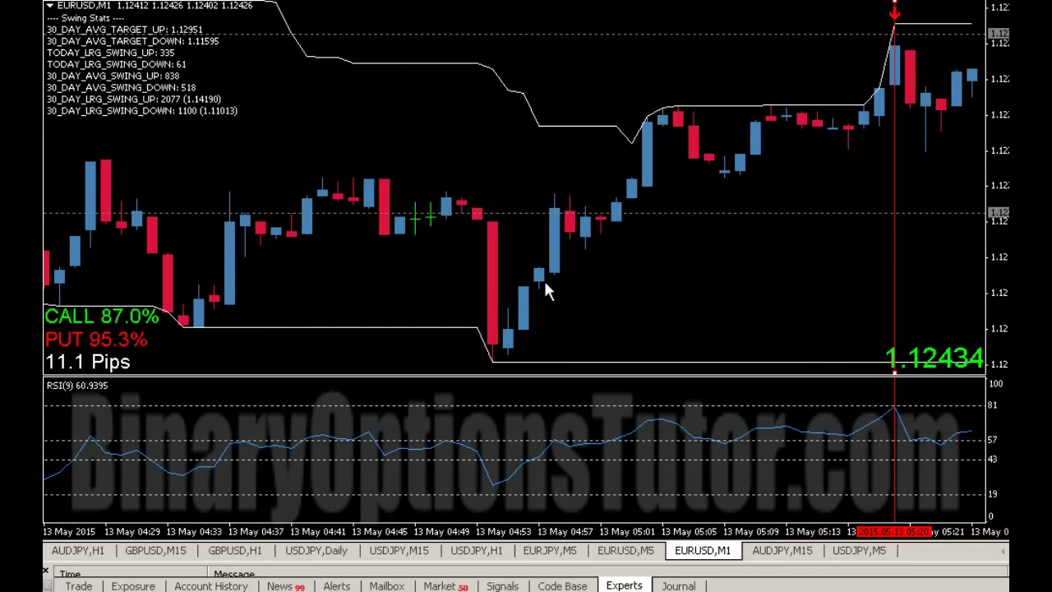
# - Scroll the EURUSD M1 chart forward to the latest candles near 05:41, with swing stats and RSI(9)
pyautogui.scroll(-10, 637, 294)
pyautogui.scroll(-3, 620, 289)
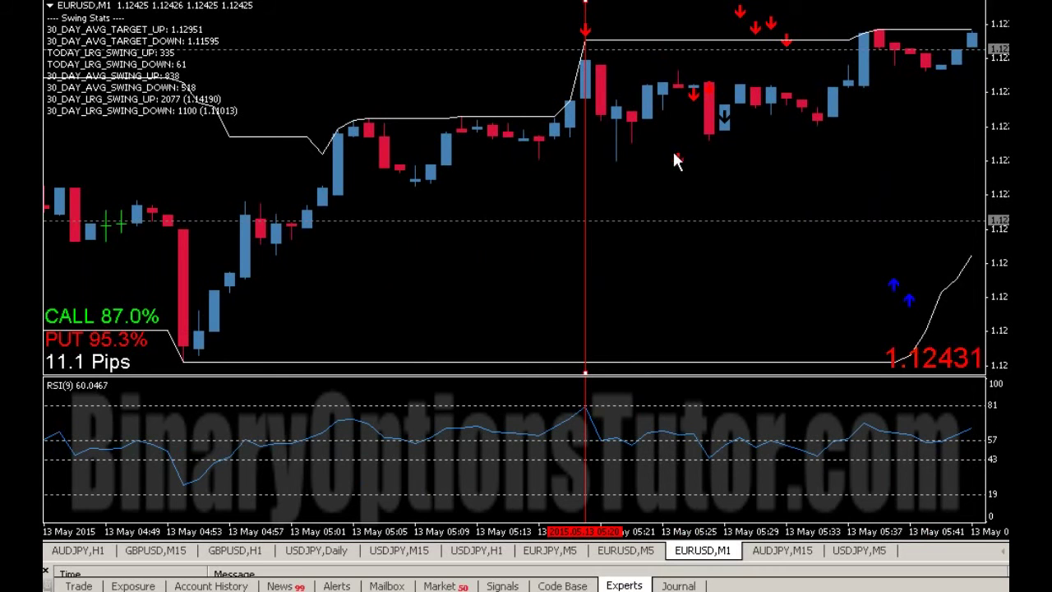
pyautogui.moveTo(670, 435)
pyautogui.moveTo(921, 301)
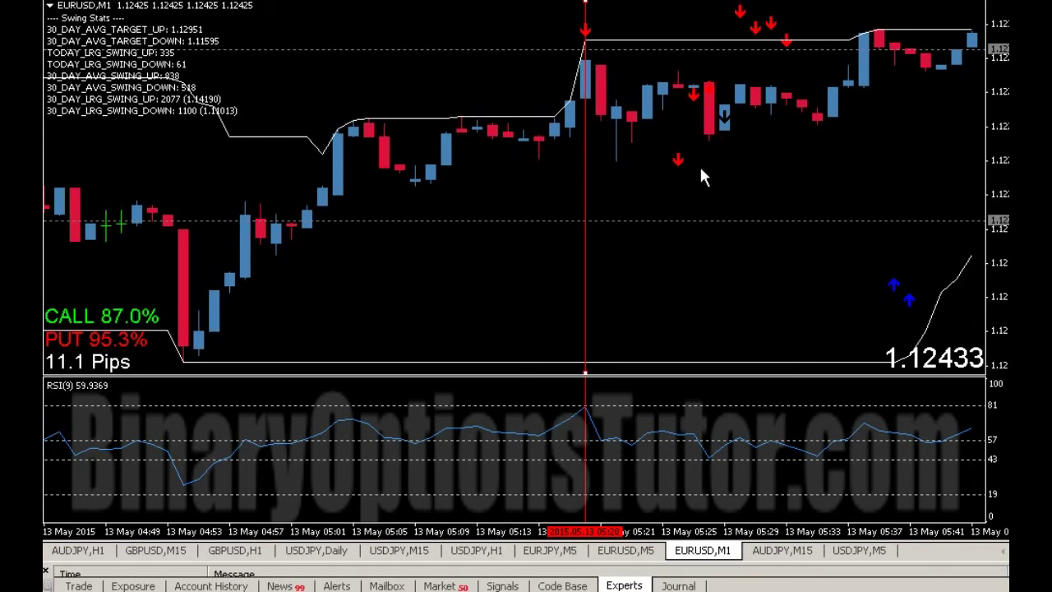
pyautogui.moveTo(679, 163)
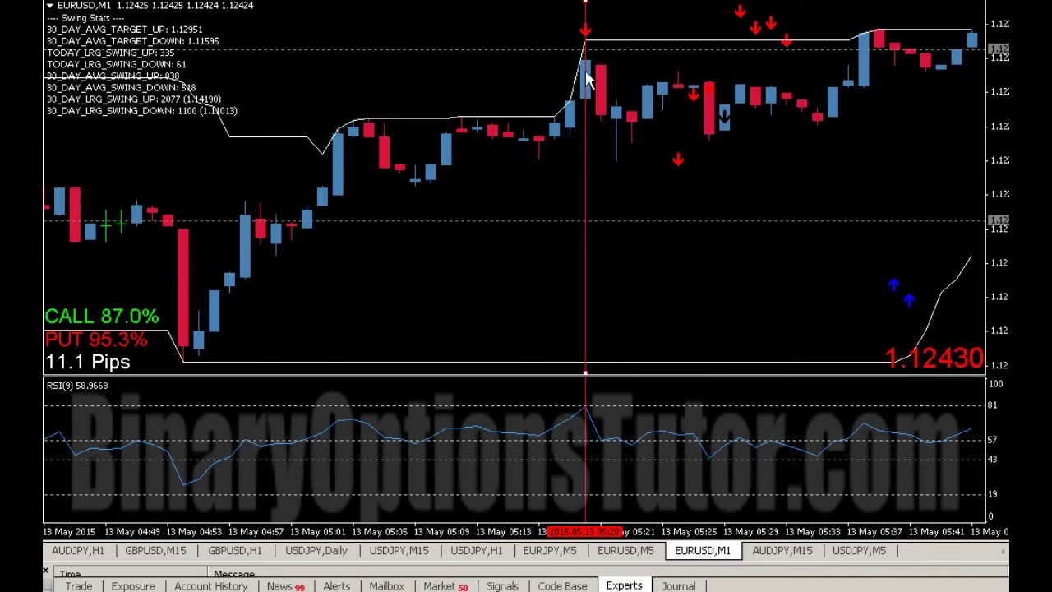
pyautogui.moveTo(584, 70)
pyautogui.moveTo(586, 158)
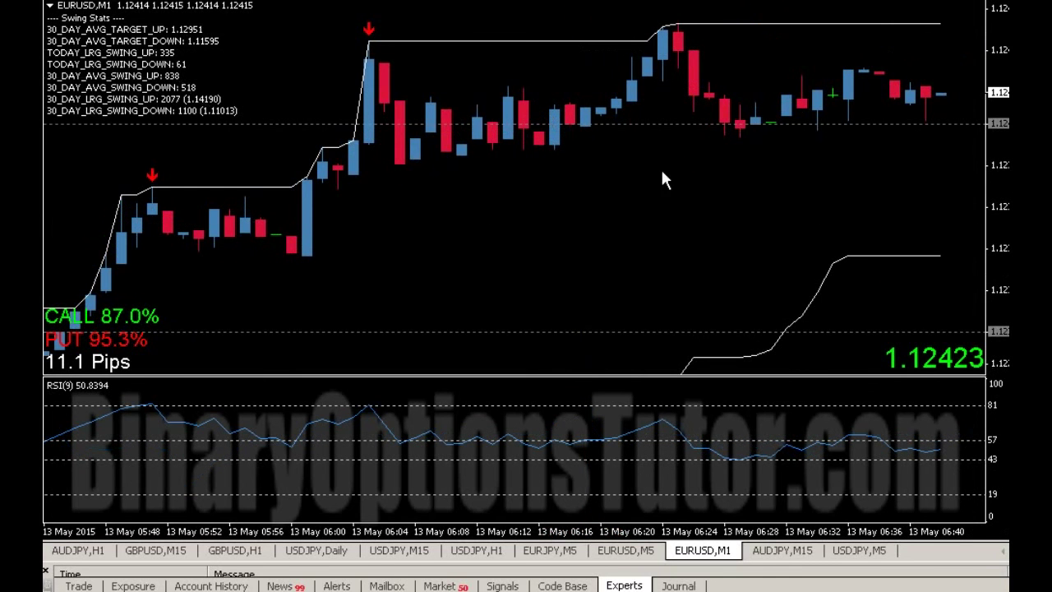
# - Watch the EURUSD M1 chart run live to about 06:40, then start scrolling back in time
pyautogui.scroll(5, 604, 141)
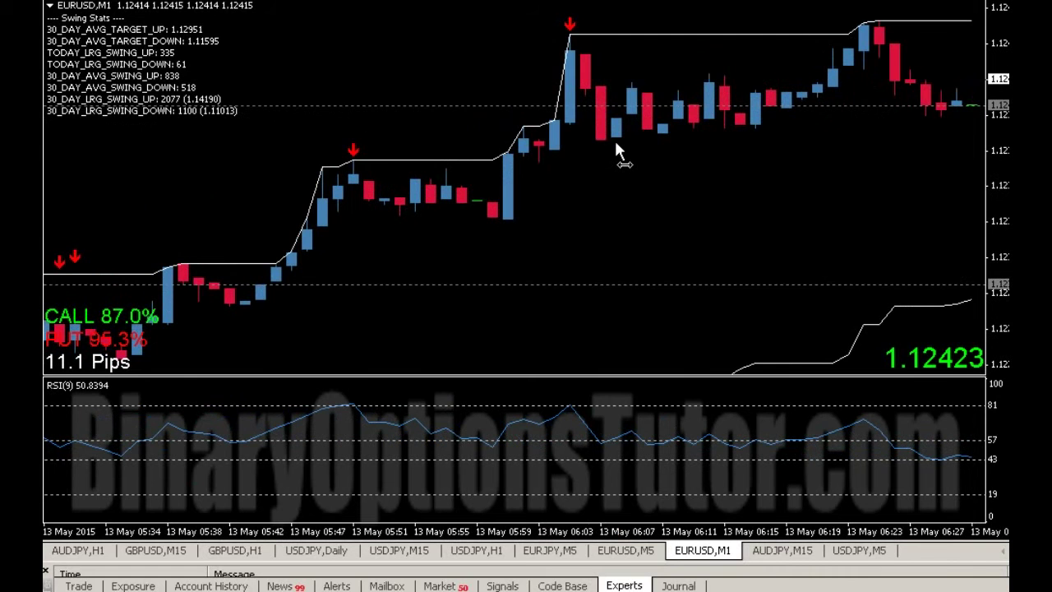
# - Scroll the EURUSD M1 chart back to 13 May 03:00, showing the channel breakout rally to 03:21
pyautogui.scroll(3, 616, 142)
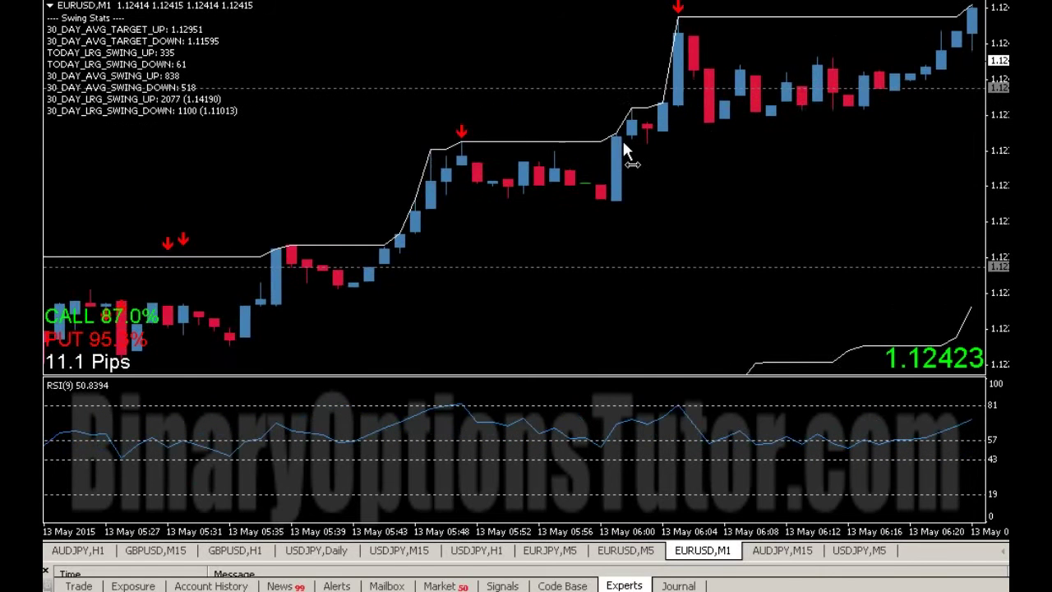
pyautogui.scroll(-2, 619, 144)
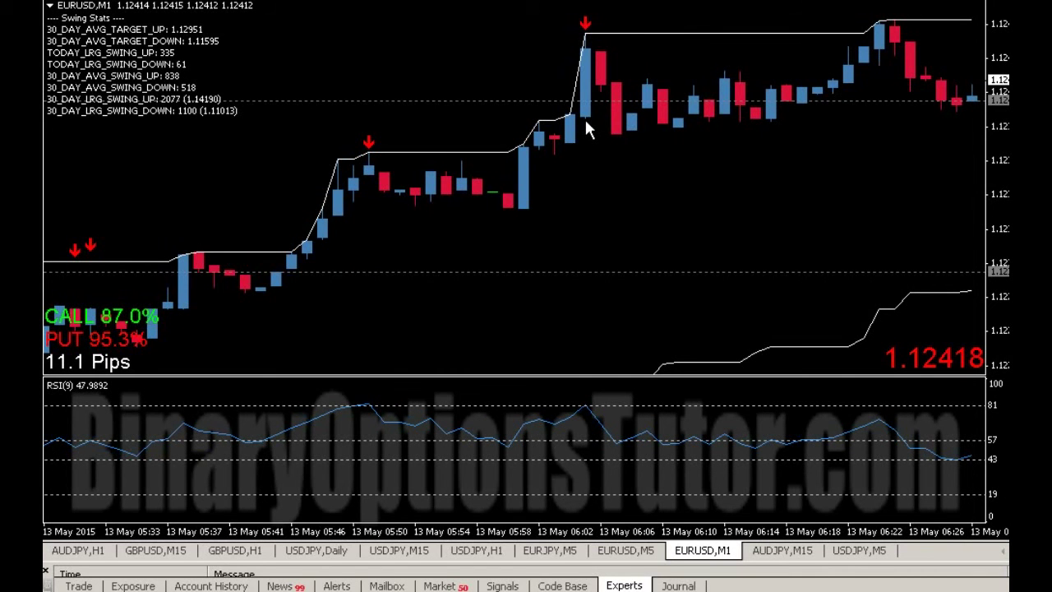
pyautogui.scroll(4, 558, 146)
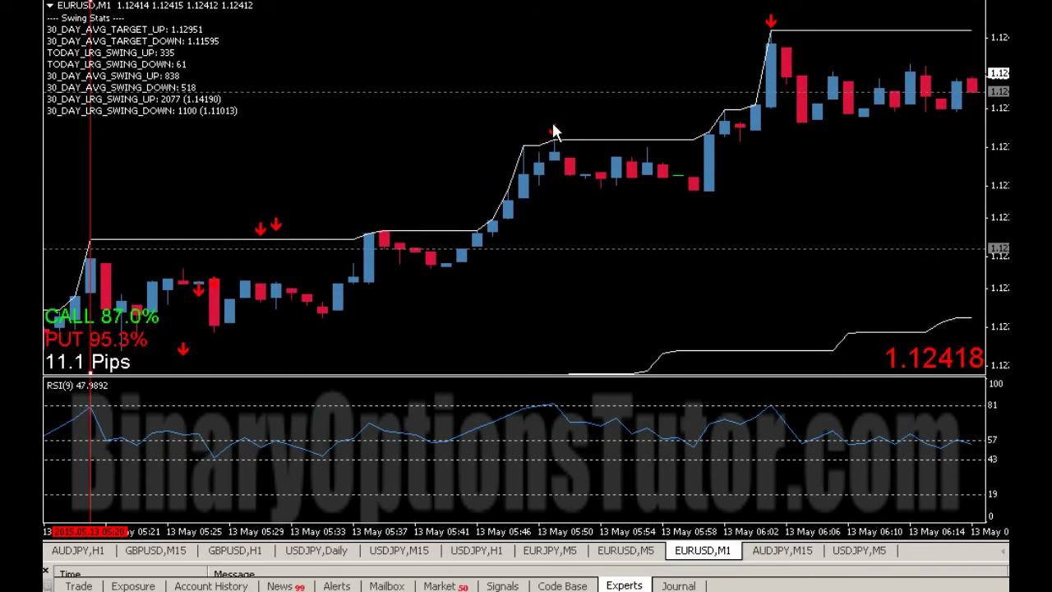
pyautogui.scroll(8, 555, 119)
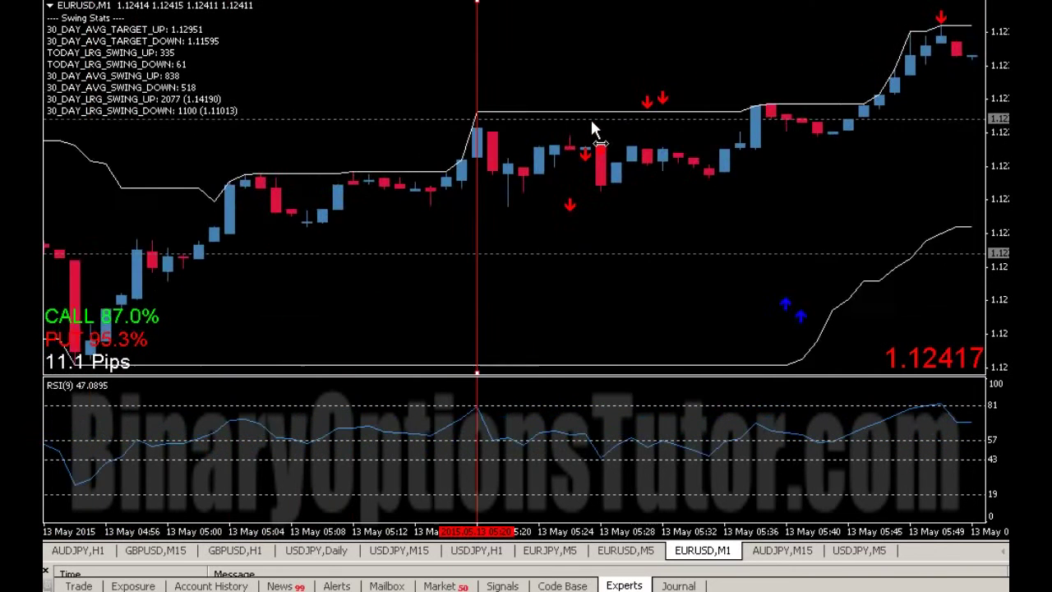
pyautogui.scroll(4, 592, 123)
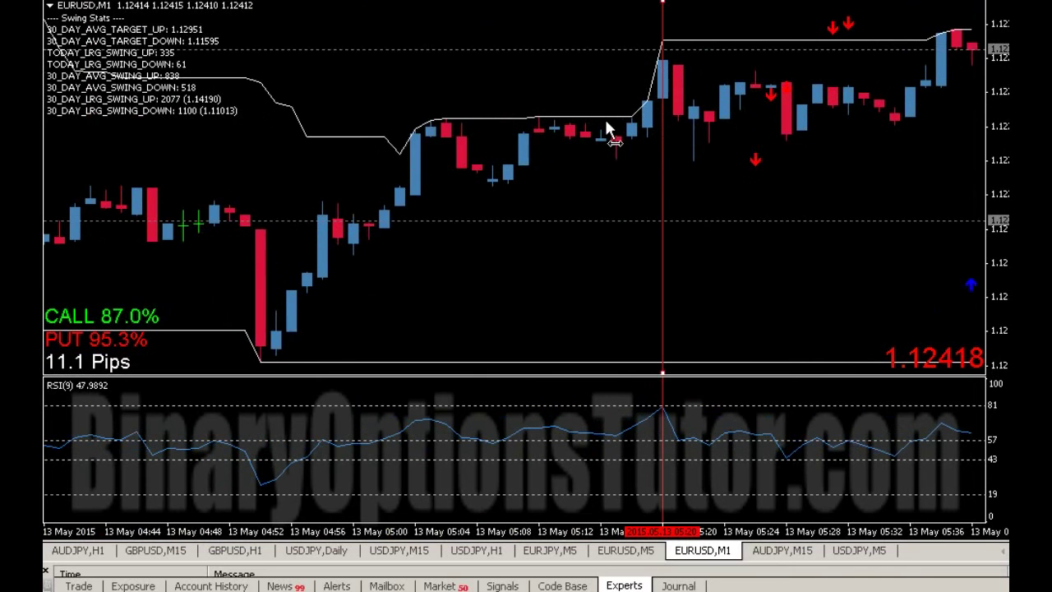
pyautogui.scroll(2, 607, 127)
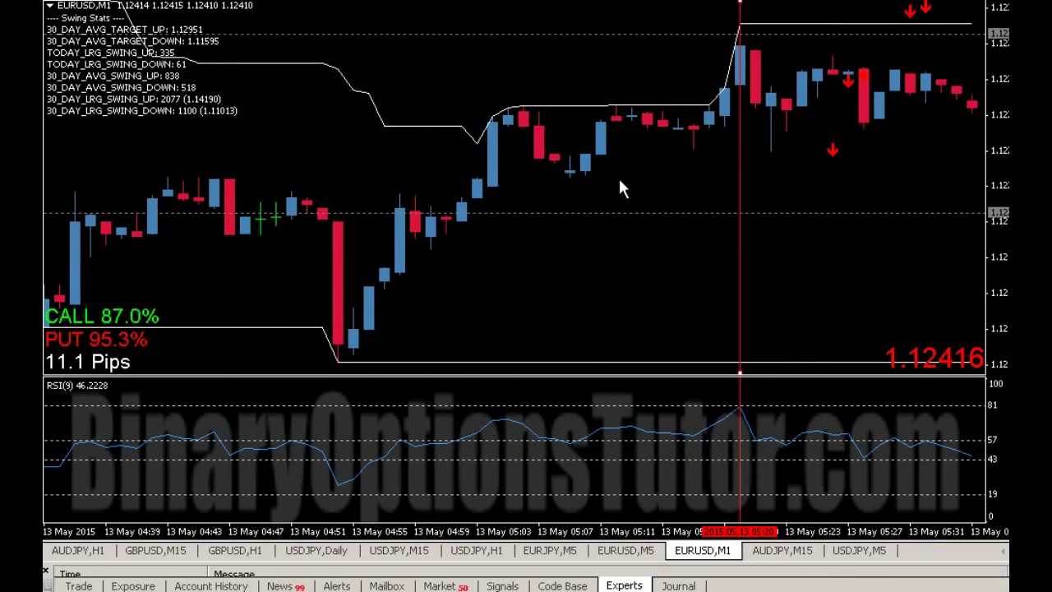
pyautogui.scroll(3, 621, 173)
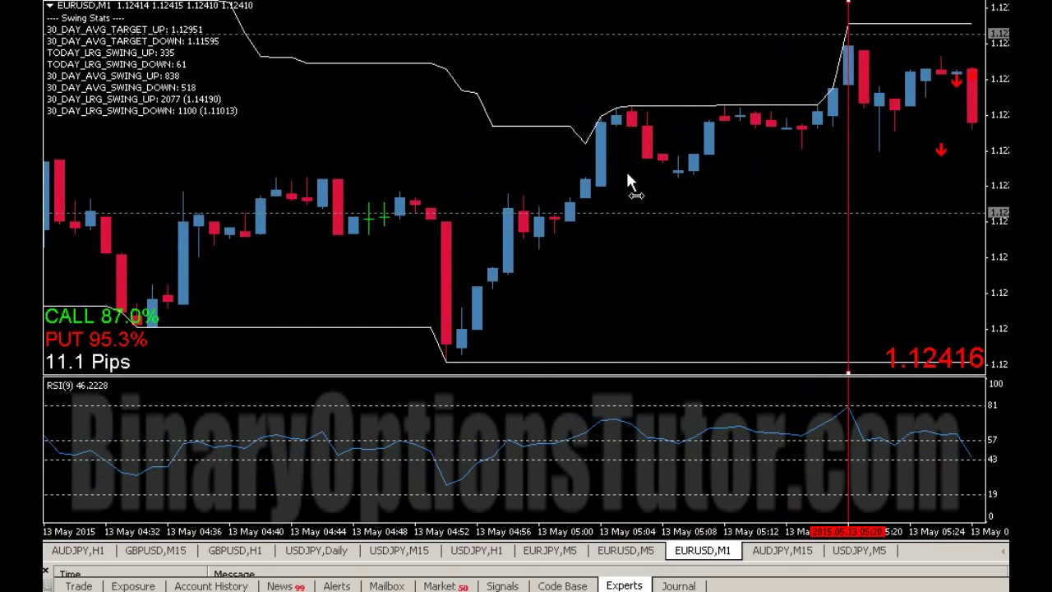
pyautogui.scroll(12, 626, 168)
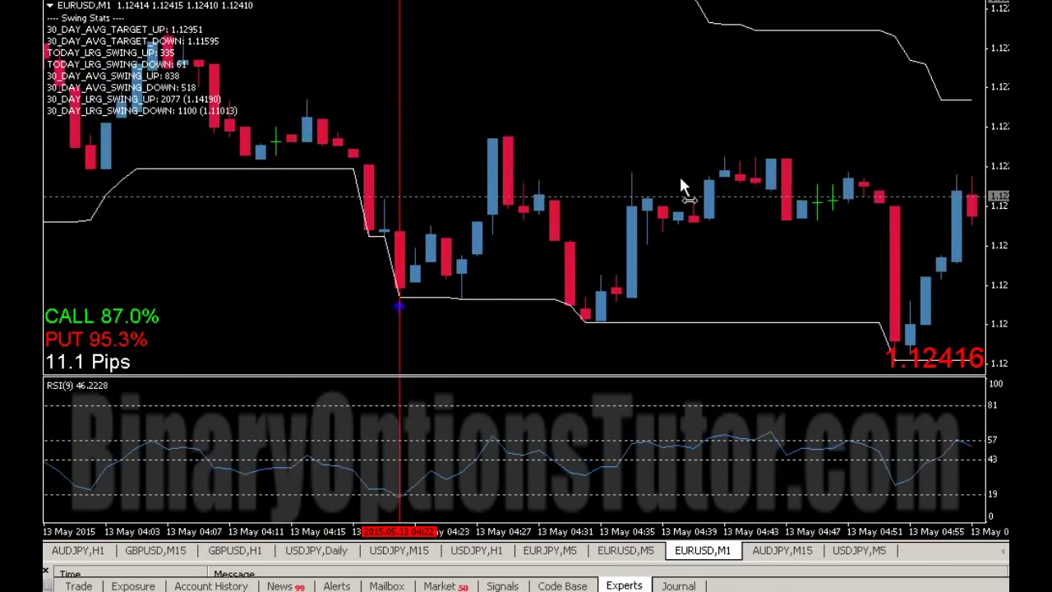
pyautogui.scroll(4, 681, 173)
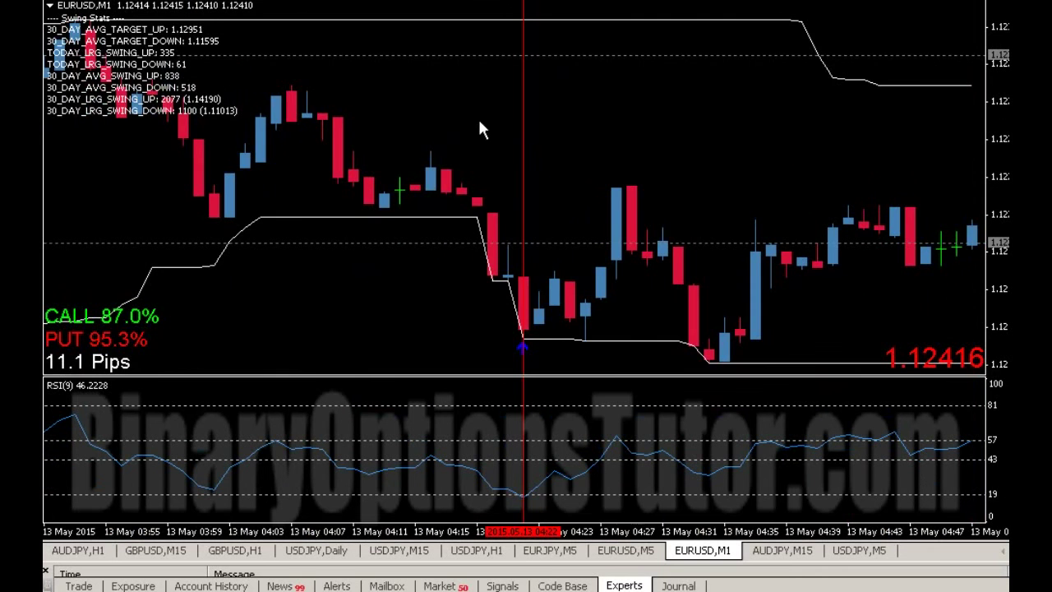
pyautogui.scroll(4, 482, 123)
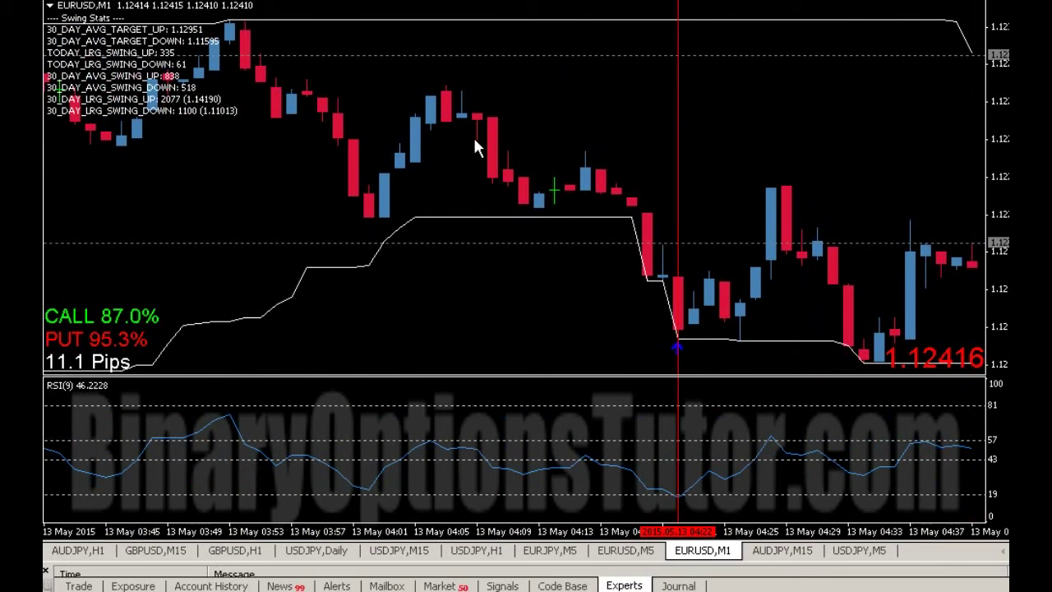
pyautogui.scroll(18, 473, 135)
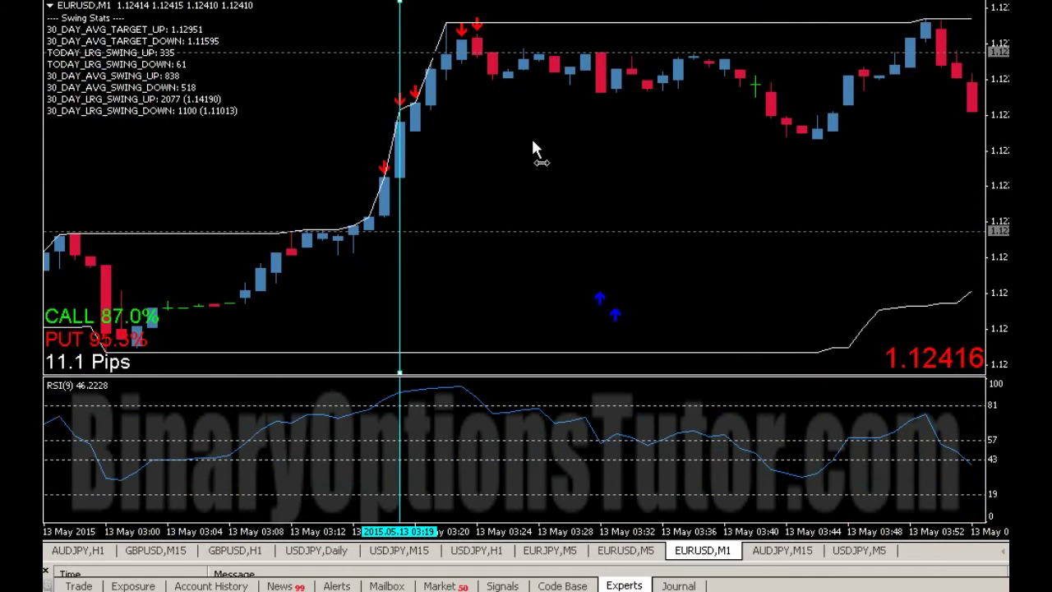
pyautogui.scroll(2, 534, 139)
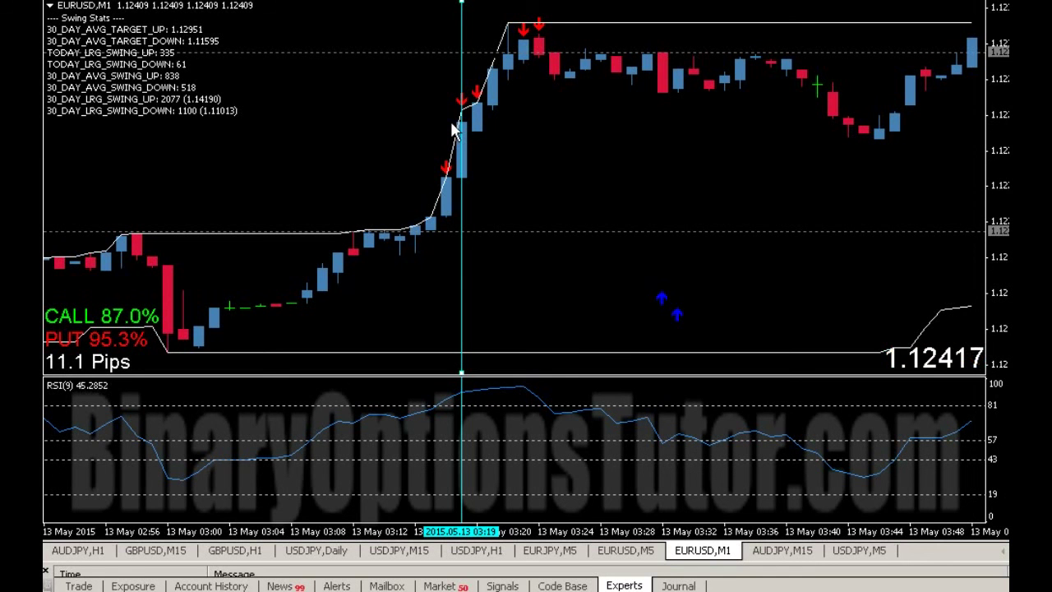
pyautogui.moveTo(458, 129)
pyautogui.moveTo(517, 30)
pyautogui.moveTo(527, 47)
# - Scroll the EURUSD M1 chart back past midnight to 12 May 23:05–00:00, showing blue up arrows
pyautogui.scroll(10, 347, 146)
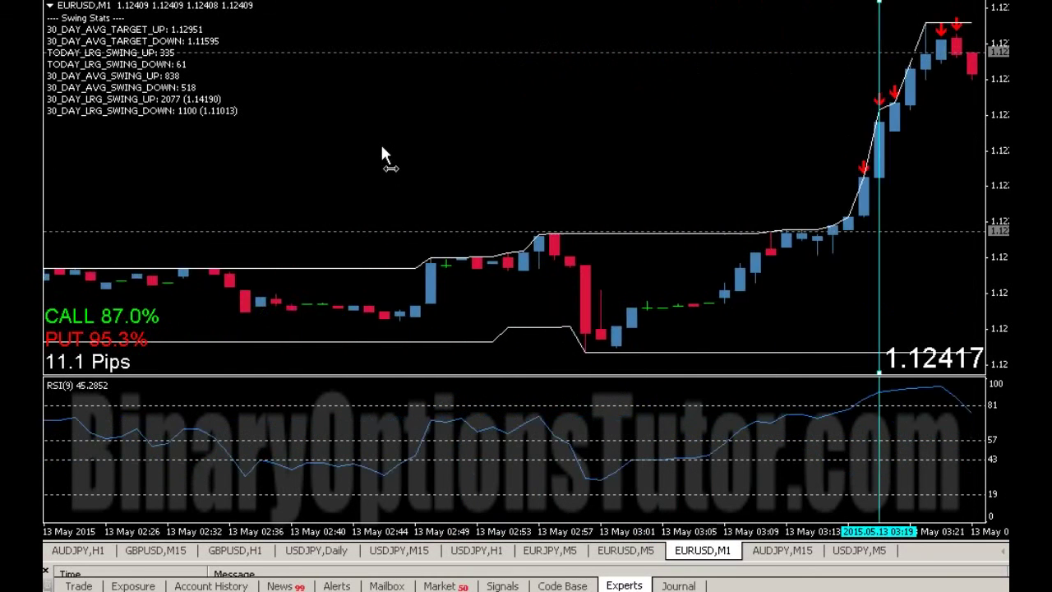
pyautogui.scroll(20, 376, 151)
pyautogui.scroll(10, 445, 166)
pyautogui.scroll(20, 401, 167)
pyautogui.scroll(-1, 595, 153)
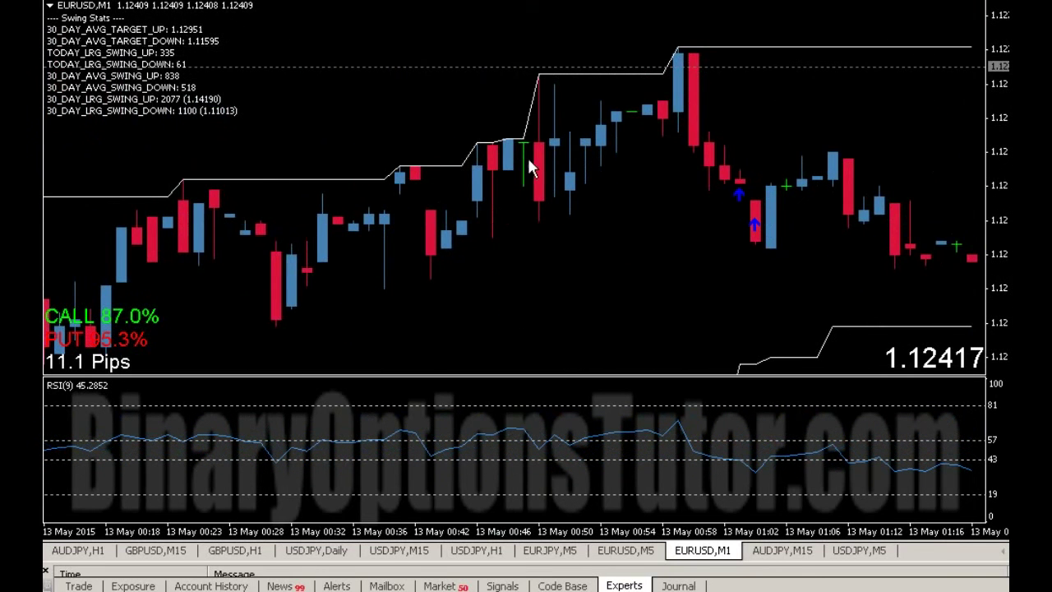
pyautogui.scroll(15, 356, 201)
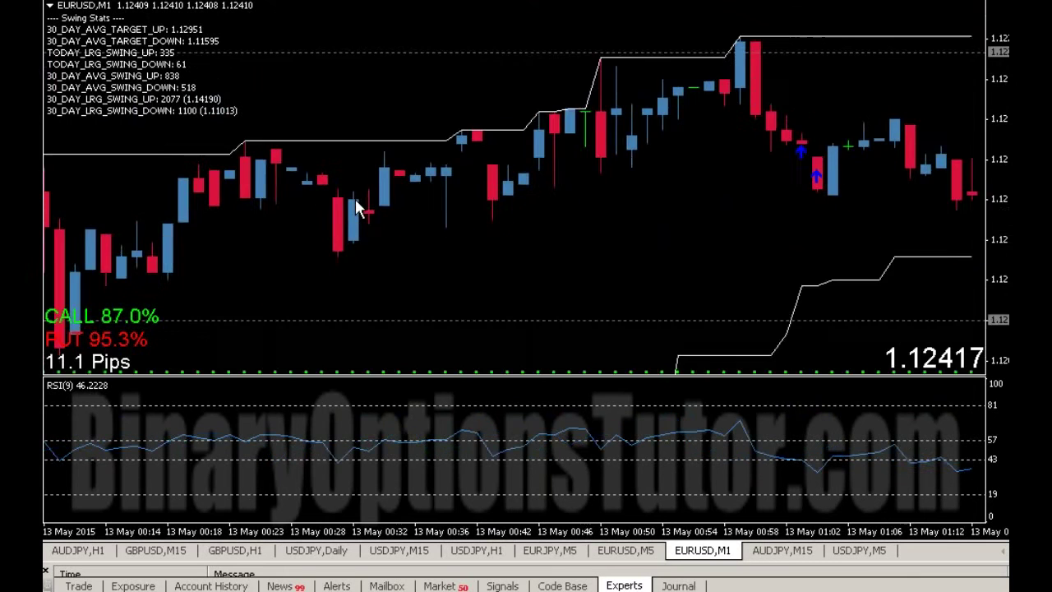
pyautogui.scroll(20, 356, 202)
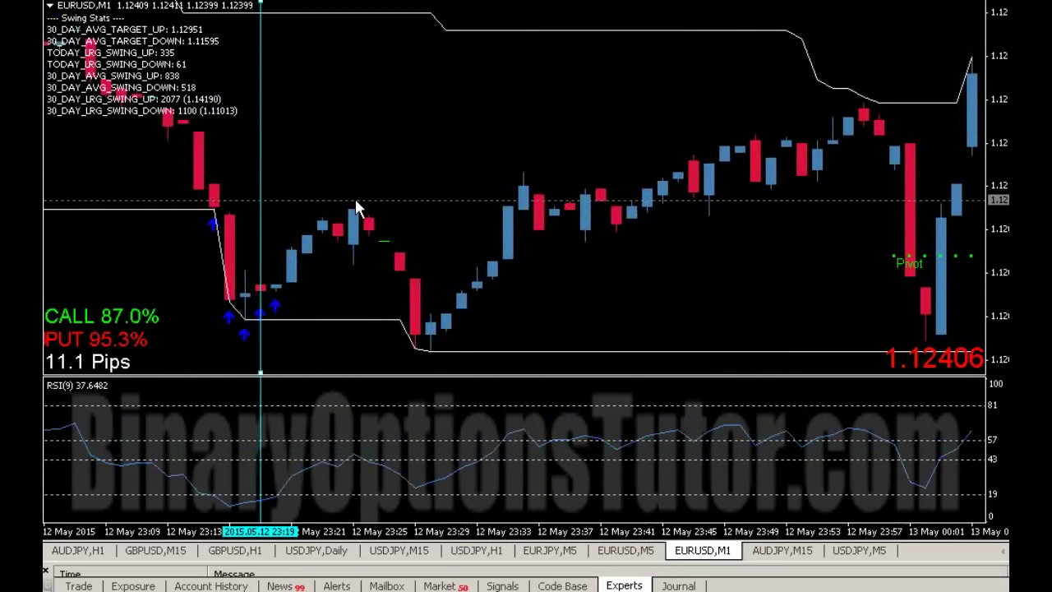
pyautogui.scroll(-10, 355, 207)
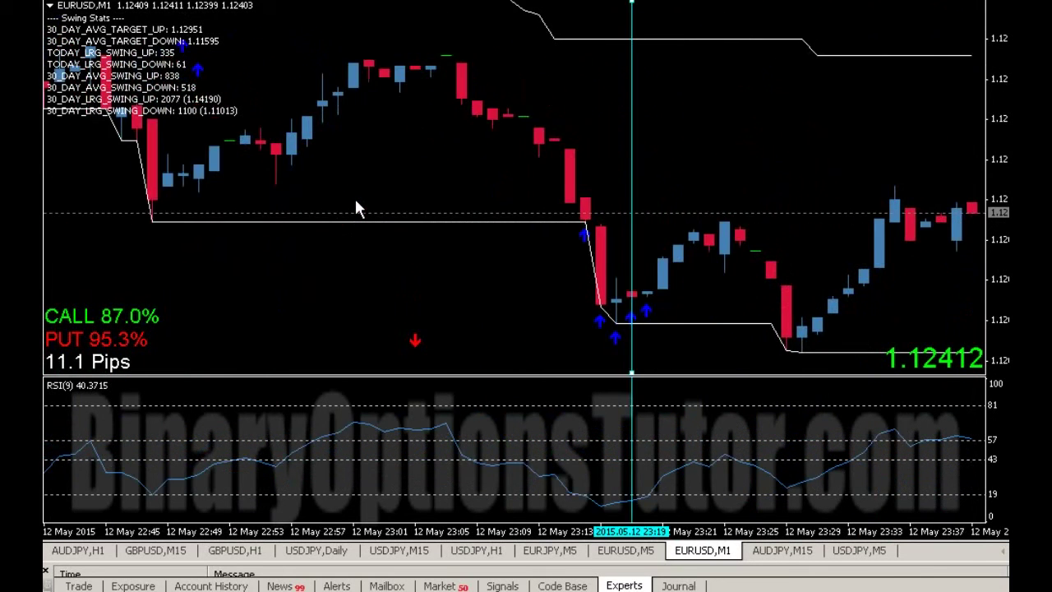
pyautogui.scroll(-4, 356, 204)
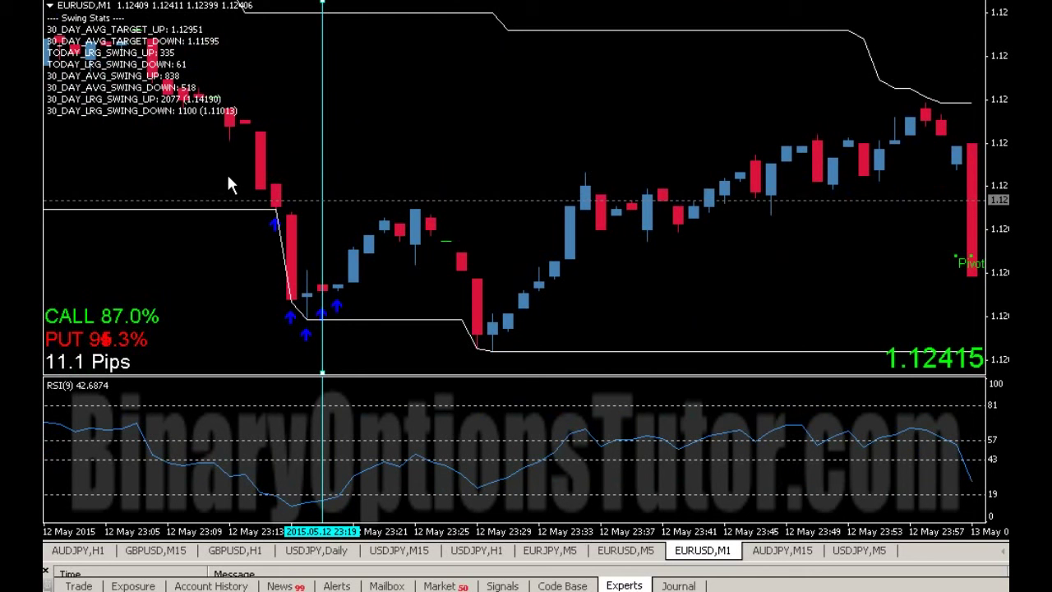
pyautogui.moveTo(209, 200)
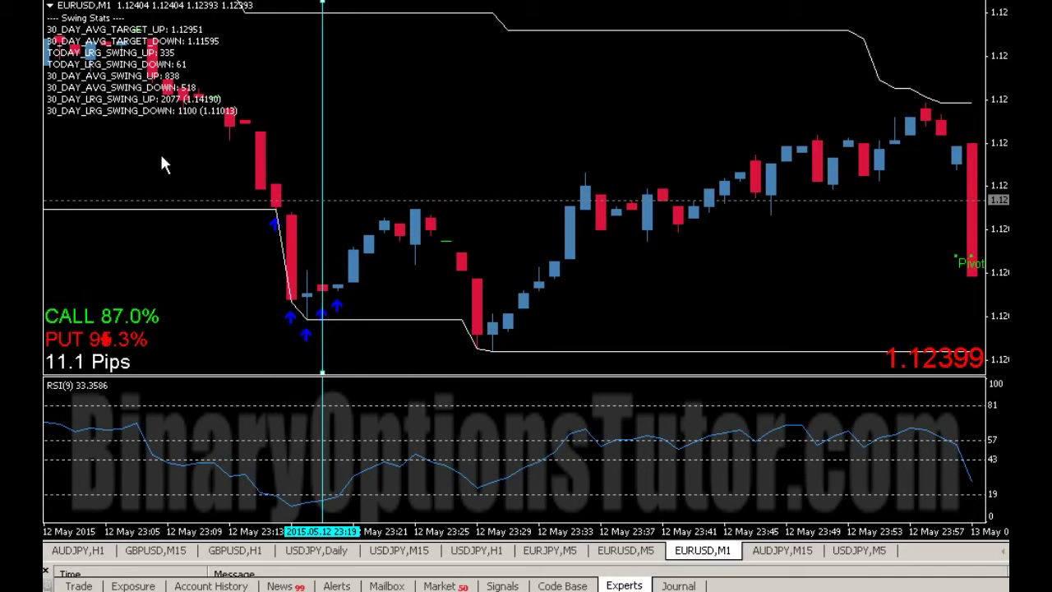
pyautogui.moveTo(198, 102)
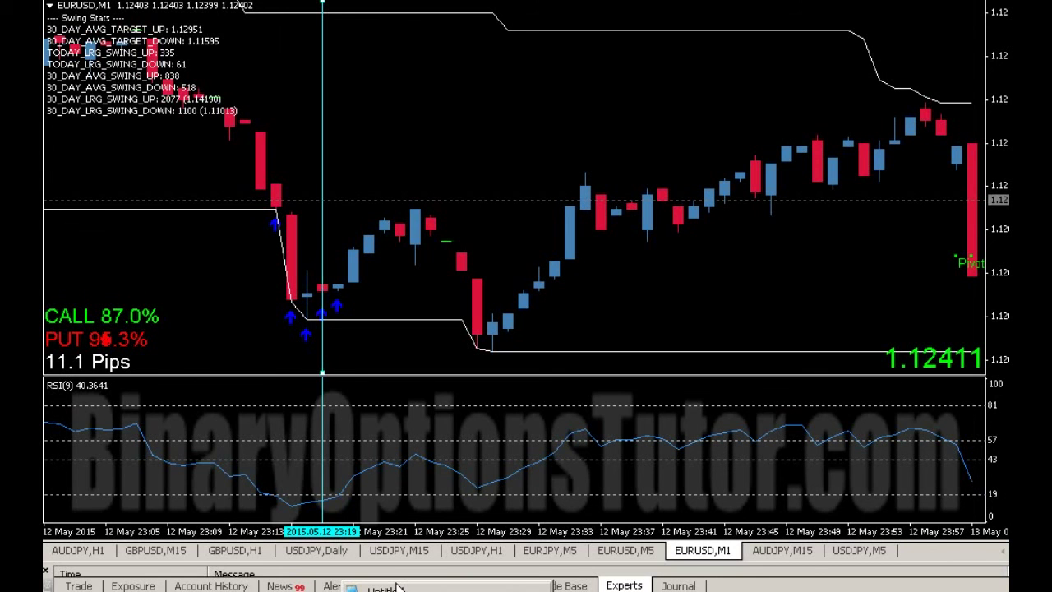
# - Restore the Notepad swing notes (335 up, 61 down; 30-day averages 833 and 518) and lower the window slightly
pyautogui.click(398, 587)
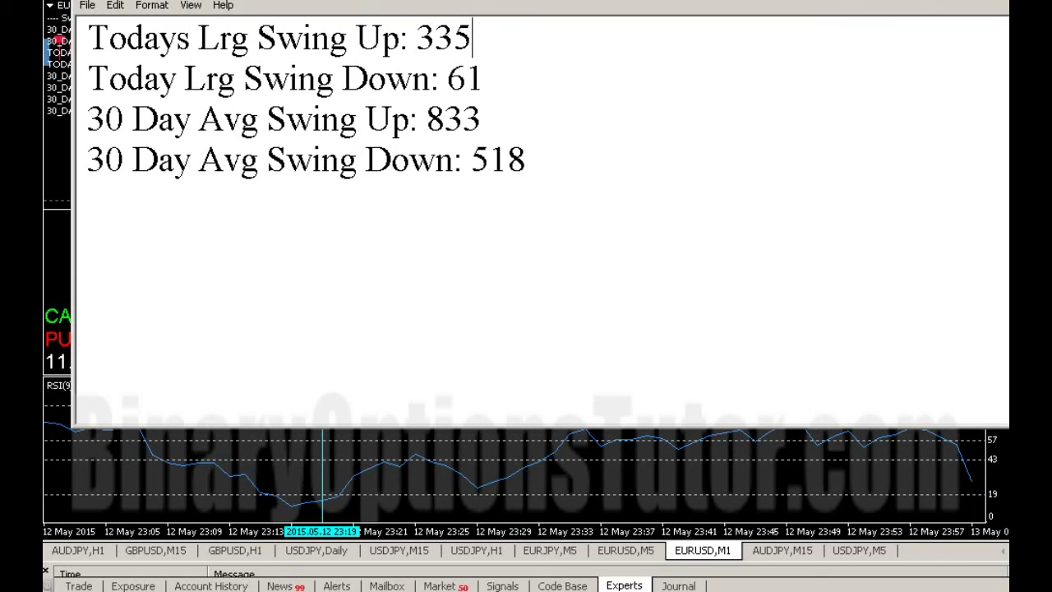
pyautogui.moveTo(461, 0); pyautogui.dragTo(456, 27)
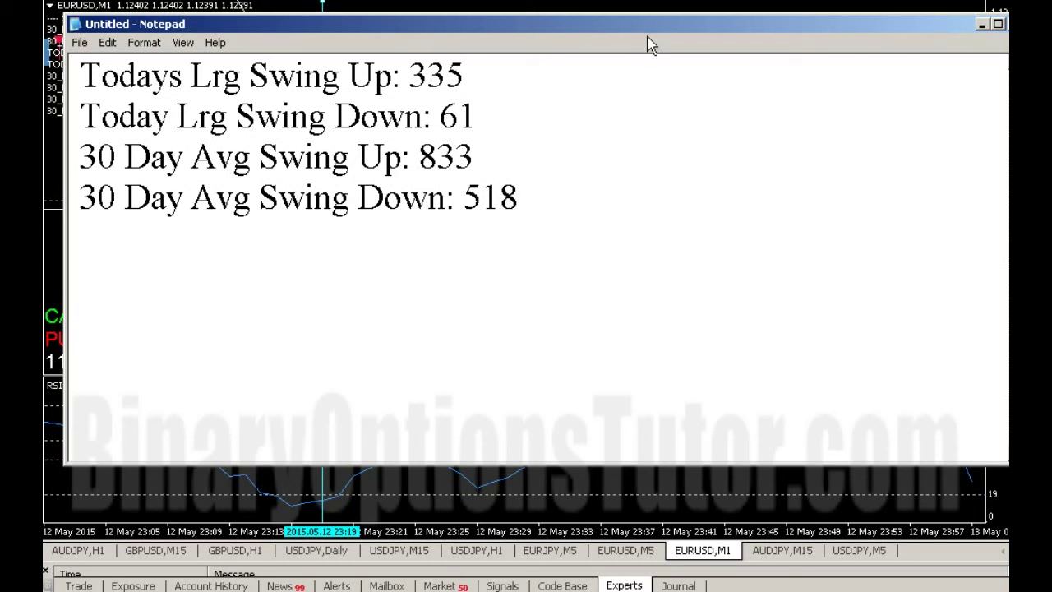
# - Minimize the Notepad notes to return to the EURUSD M1 chart at 1.12393
pyautogui.click(986, 27)
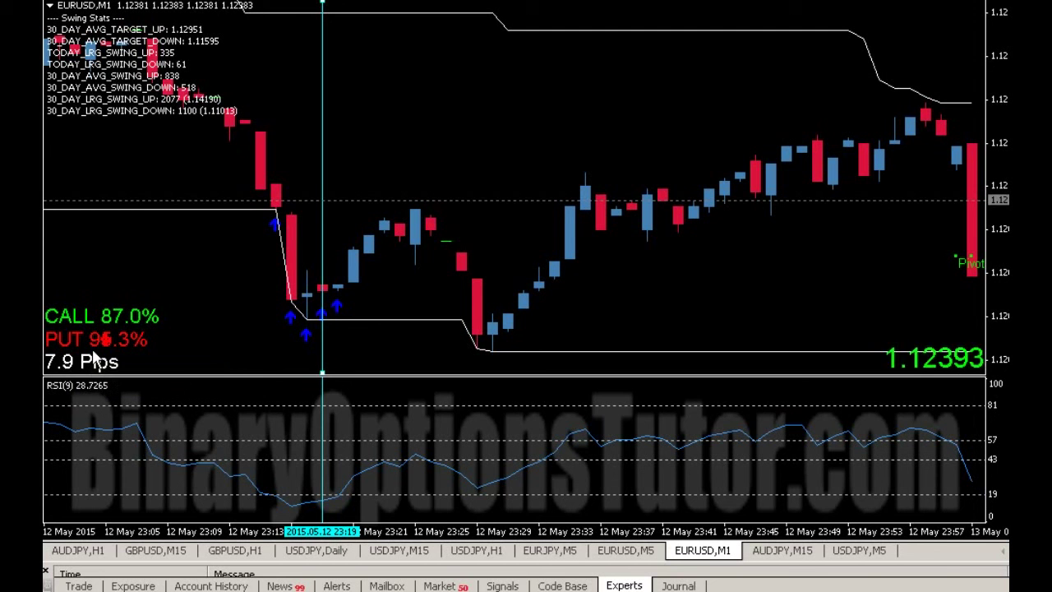
# - Pan the EURUSD M1 chart back to show the bars from about 22:50
pyautogui.moveTo(364, 126); pyautogui.dragTo(385, 126)
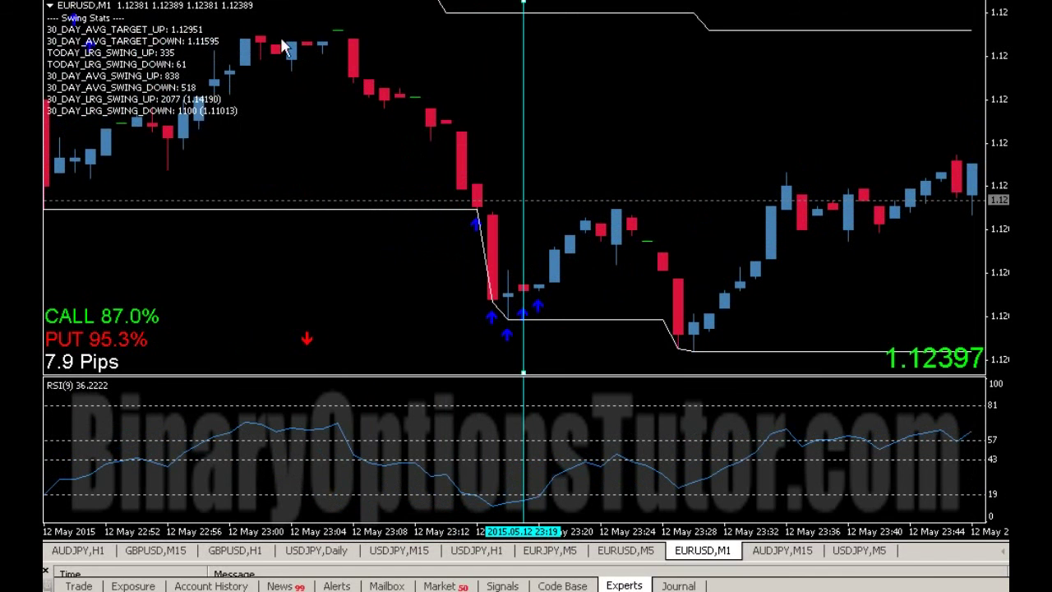
pyautogui.moveTo(256, 48)
pyautogui.moveTo(440, 133)
pyautogui.moveTo(485, 212)
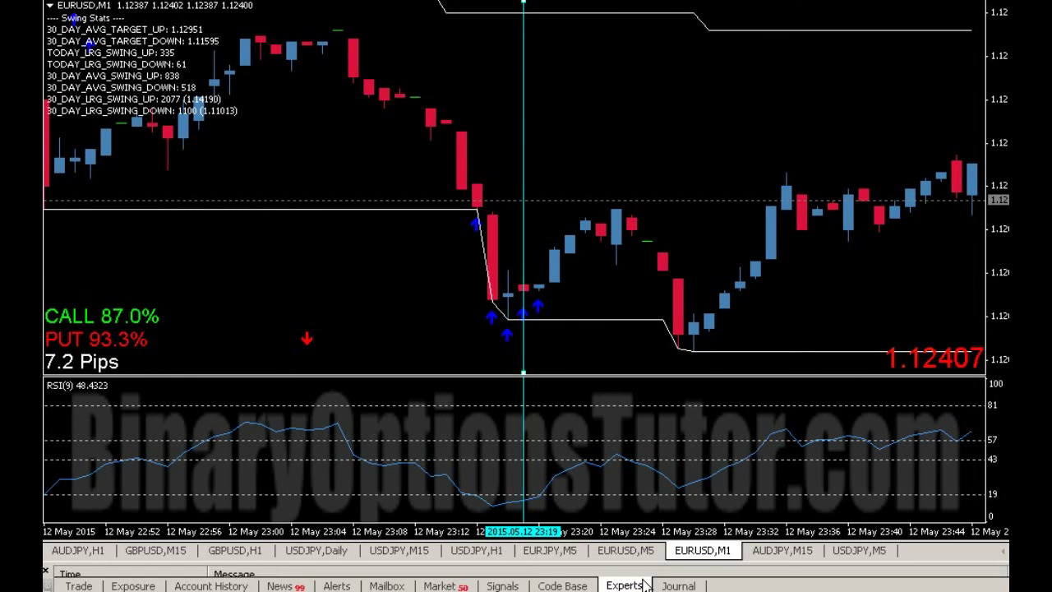
# - Switch to the EURUSD M5 chart for 6 May 2015, with price channels and RSI(3)
pyautogui.click(644, 552)
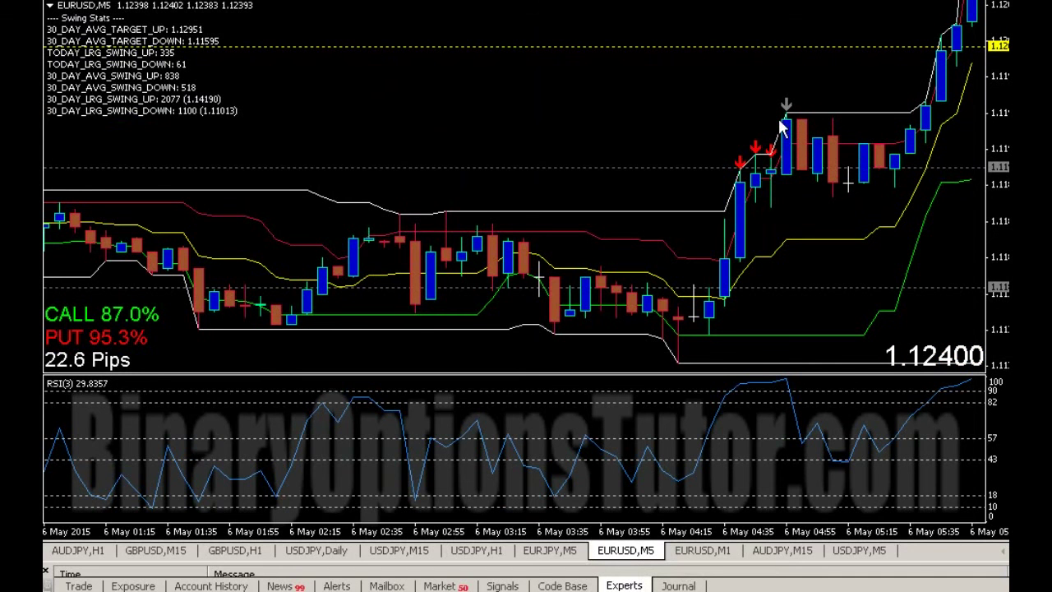
pyautogui.moveTo(787, 124)
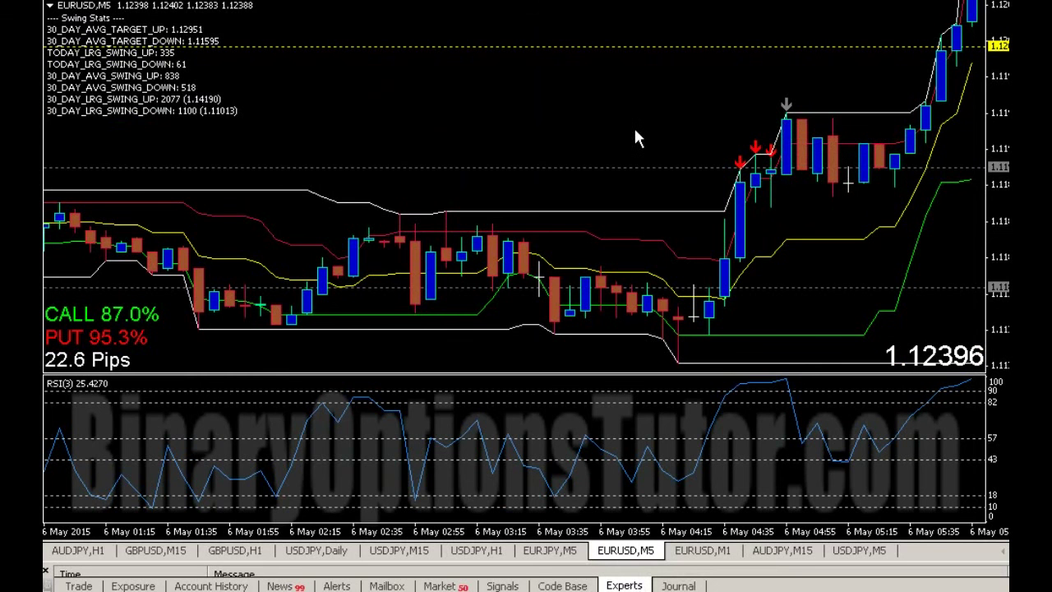
pyautogui.scroll(-2, 630, 131)
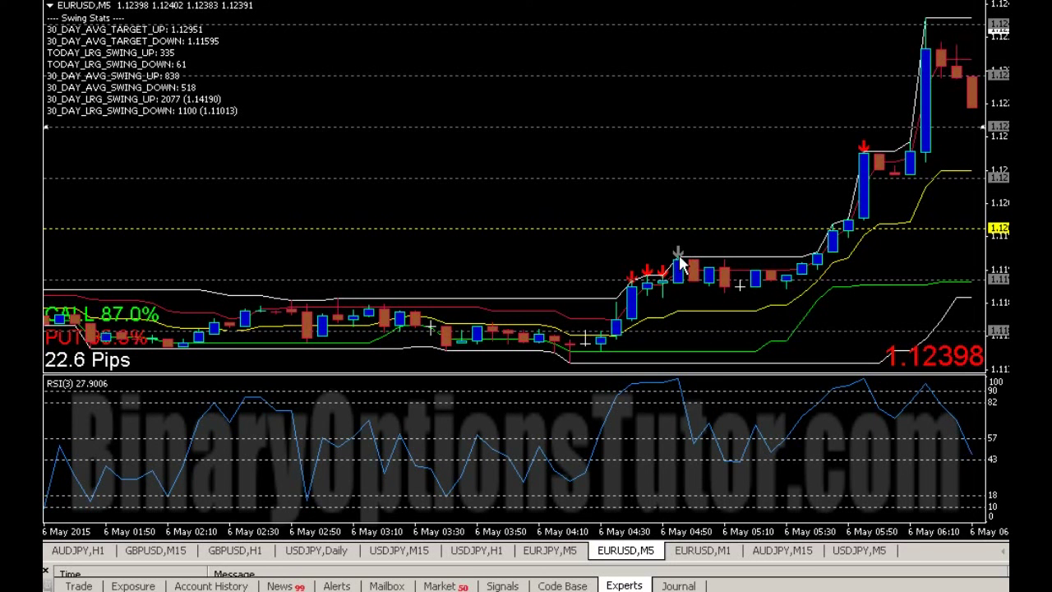
# - Scroll the EURUSD M5 chart forward to show the rally up to about 06:15
pyautogui.moveTo(679, 262)
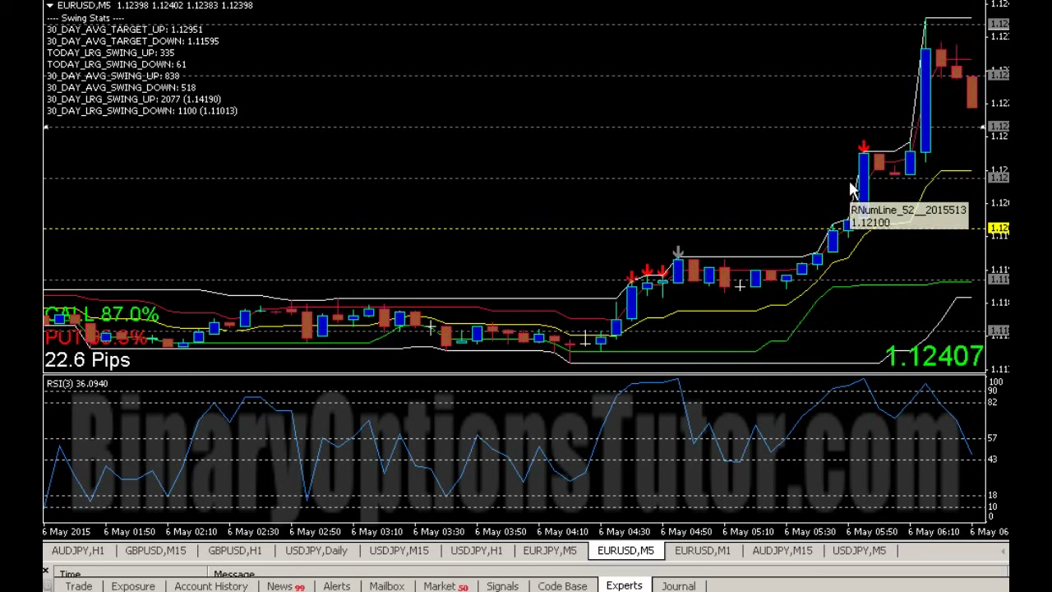
pyautogui.moveTo(861, 157)
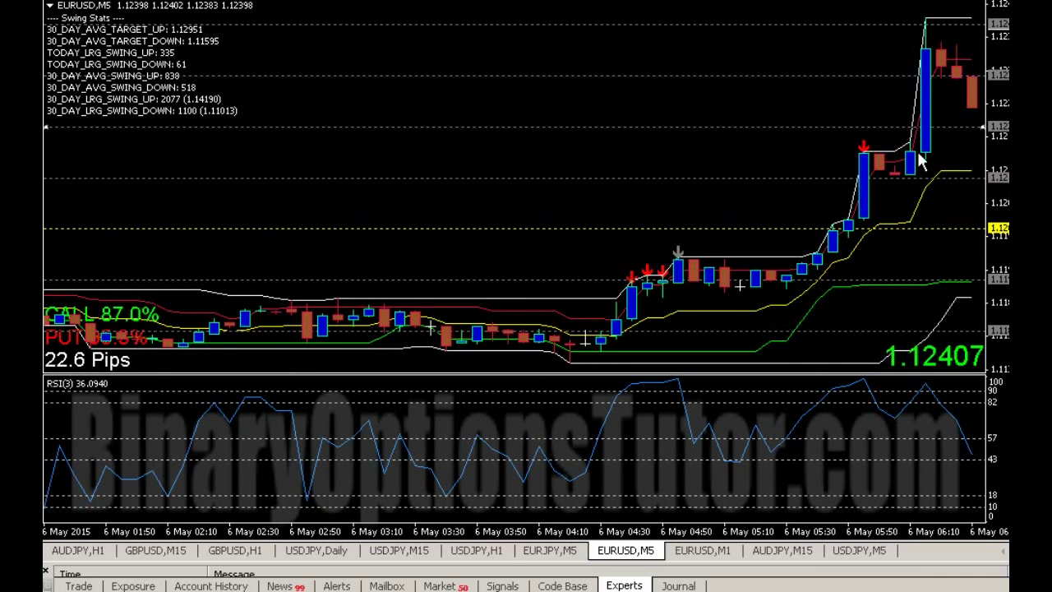
pyautogui.moveTo(919, 162)
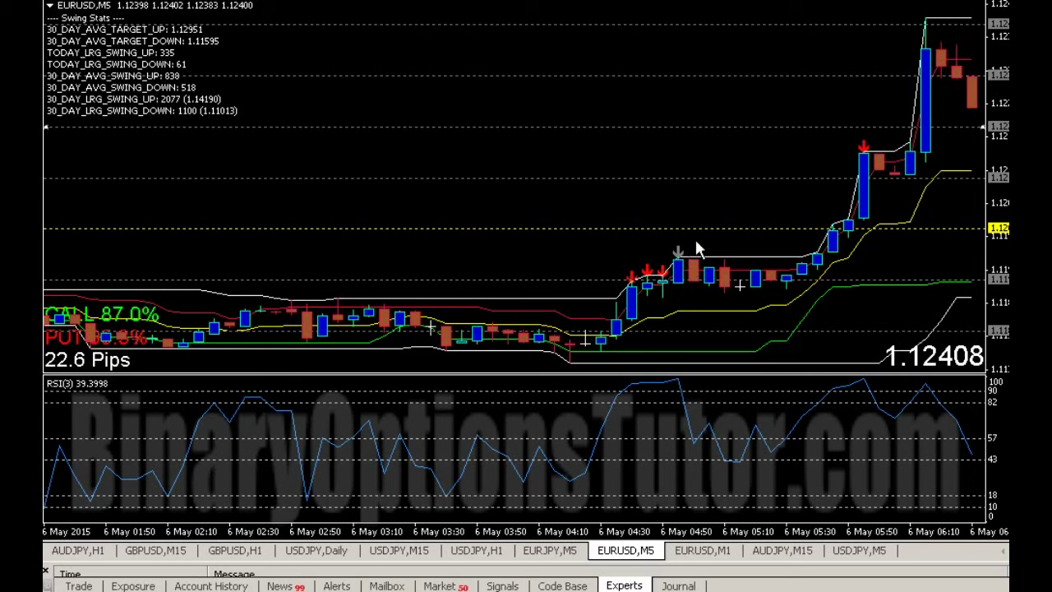
pyautogui.moveTo(695, 264)
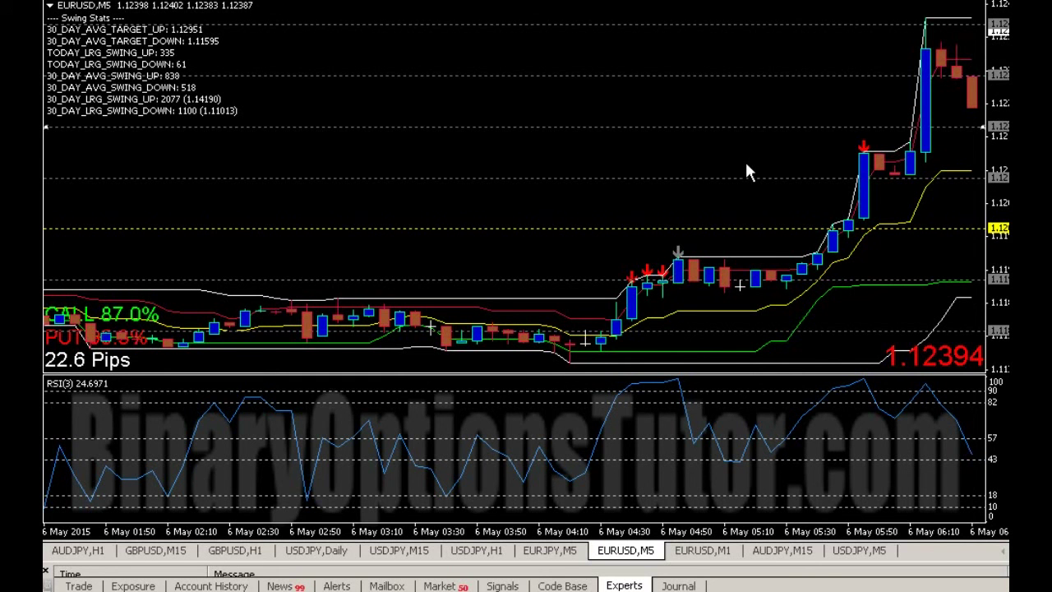
pyautogui.scroll(-10, 745, 169)
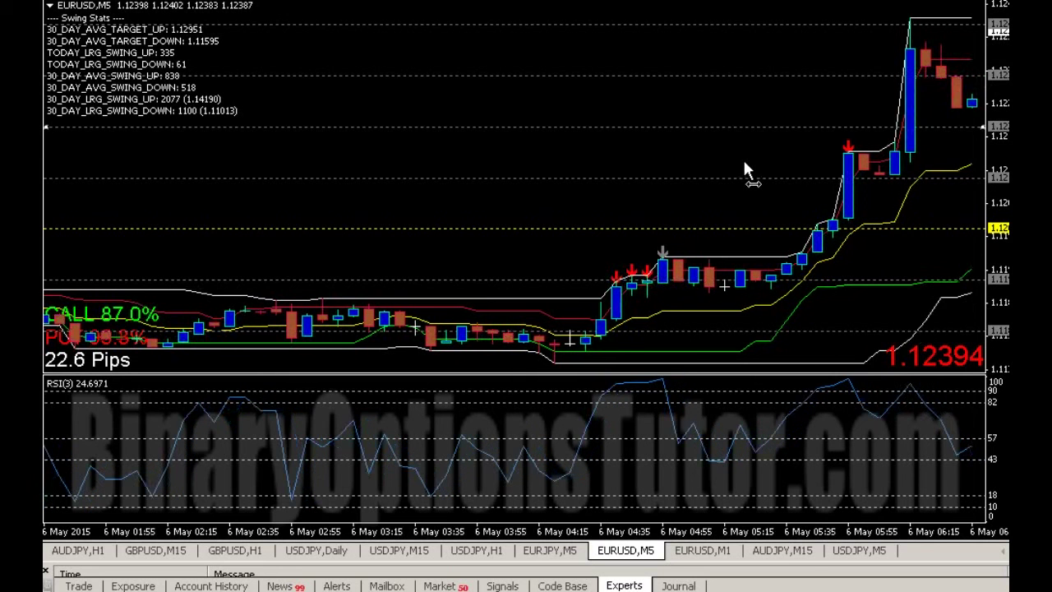
# - Advance the EURUSD M5 chart to show bars through about 07:20 with RSI(3) near 23.4
pyautogui.scroll(-2, 721, 167)
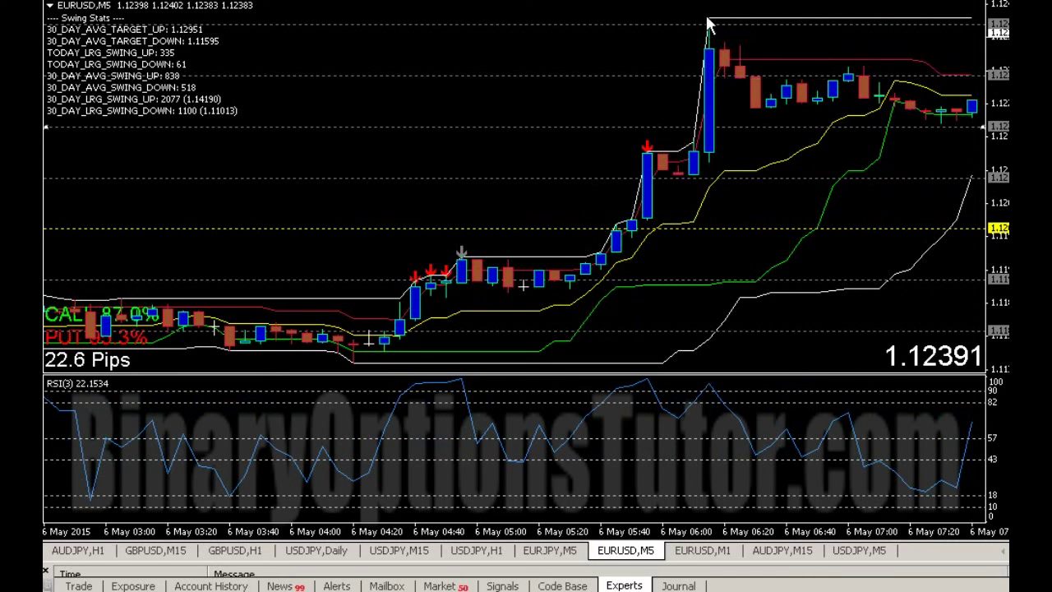
pyautogui.moveTo(526, 279)
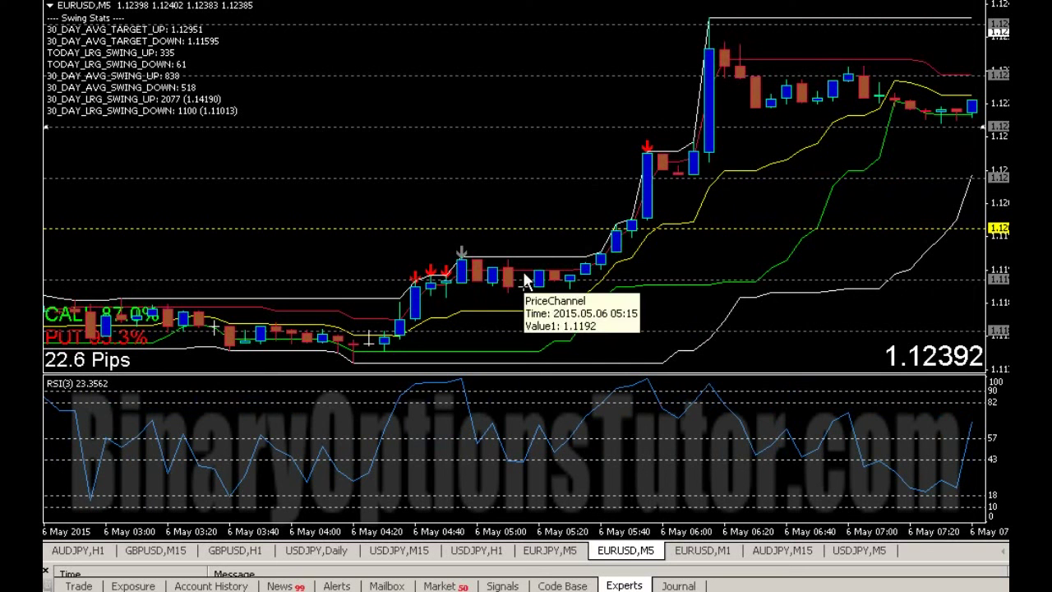